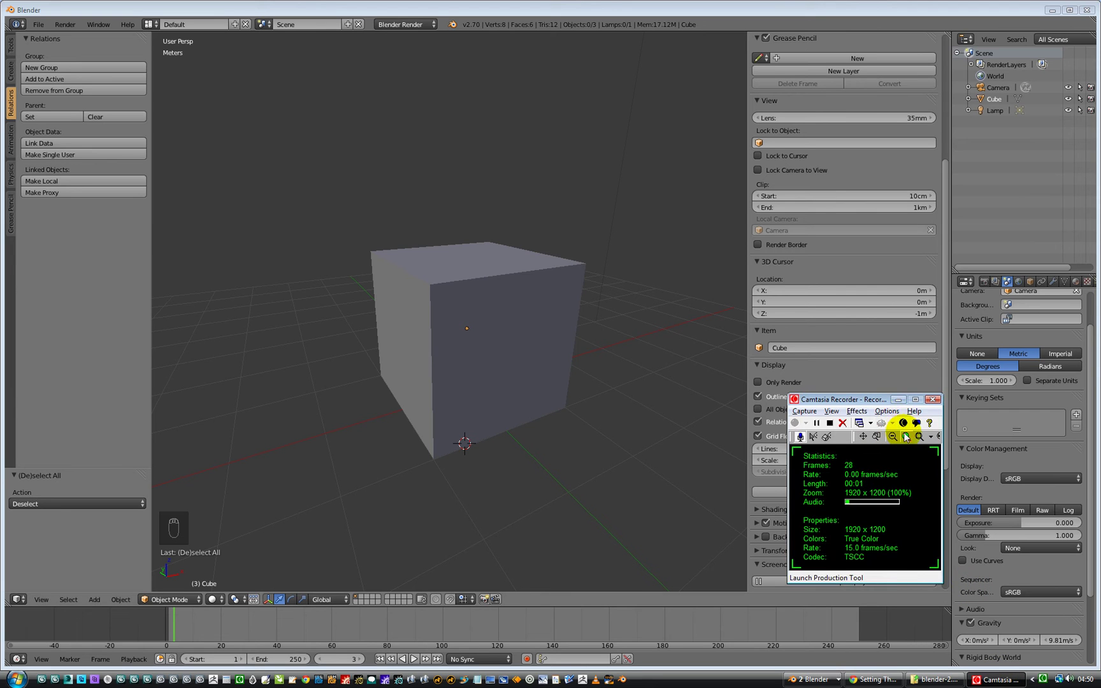
# Orbit the 3D view until the default cube is seen from the side
pyautogui.click(898, 399)
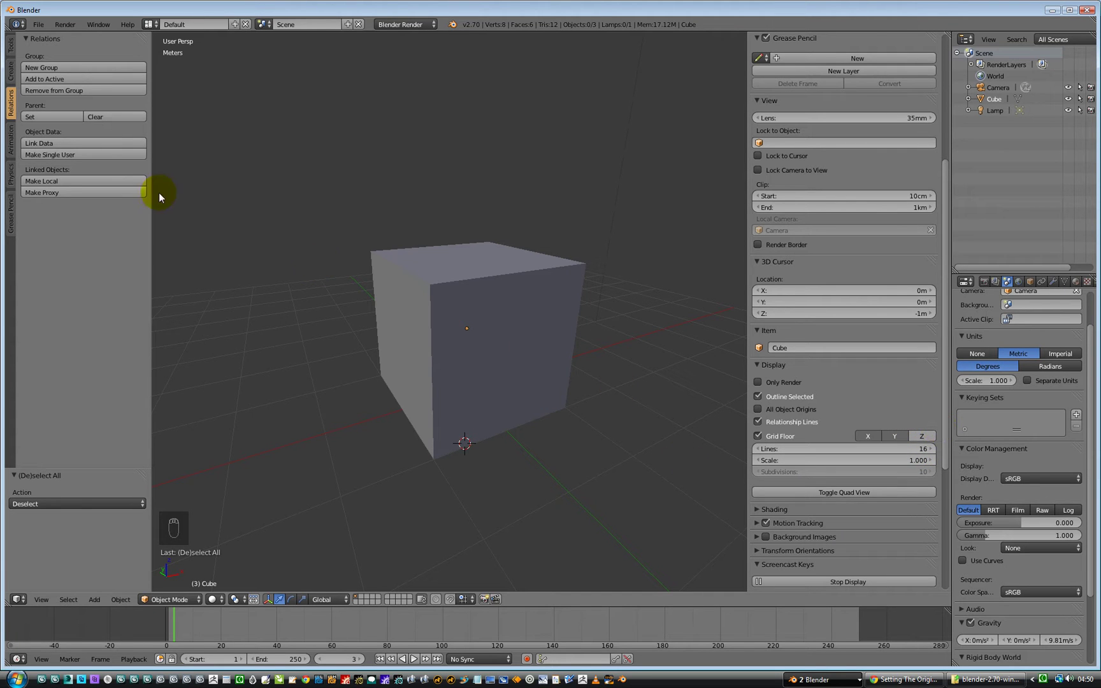
pyautogui.moveTo(521, 338)
pyautogui.mouseDown(button='middle')
pyautogui.moveTo(462, 334)
pyautogui.moveTo(464, 324)
pyautogui.moveTo(513, 326)
pyautogui.moveTo(521, 307)
pyautogui.moveTo(447, 270)
pyautogui.moveTo(370, 311)
pyautogui.moveTo(362, 340)
pyautogui.moveTo(456, 332)
pyautogui.moveTo(523, 302)
pyautogui.moveTo(560, 303)
pyautogui.moveTo(511, 319)
pyautogui.mouseUp(button='middle')
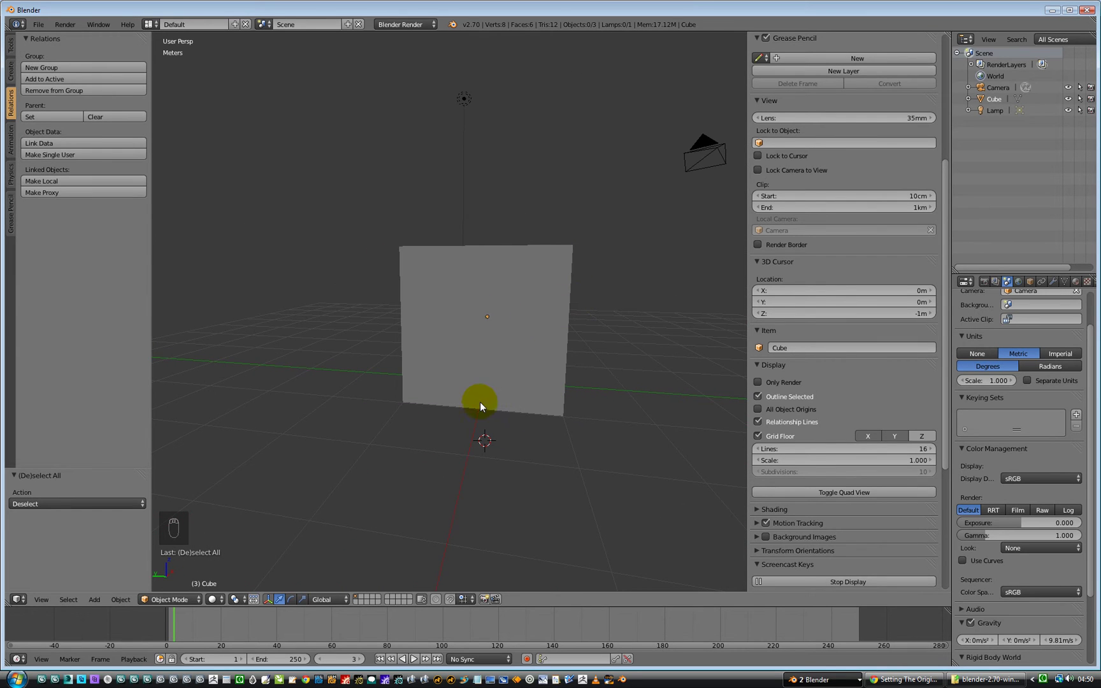
# Switch to Left Ortho view and place the 3D cursor just under the cube (Y 1.6878 cm, Z -87.1802 cm)
pyautogui.press('ctrl+KP_3')
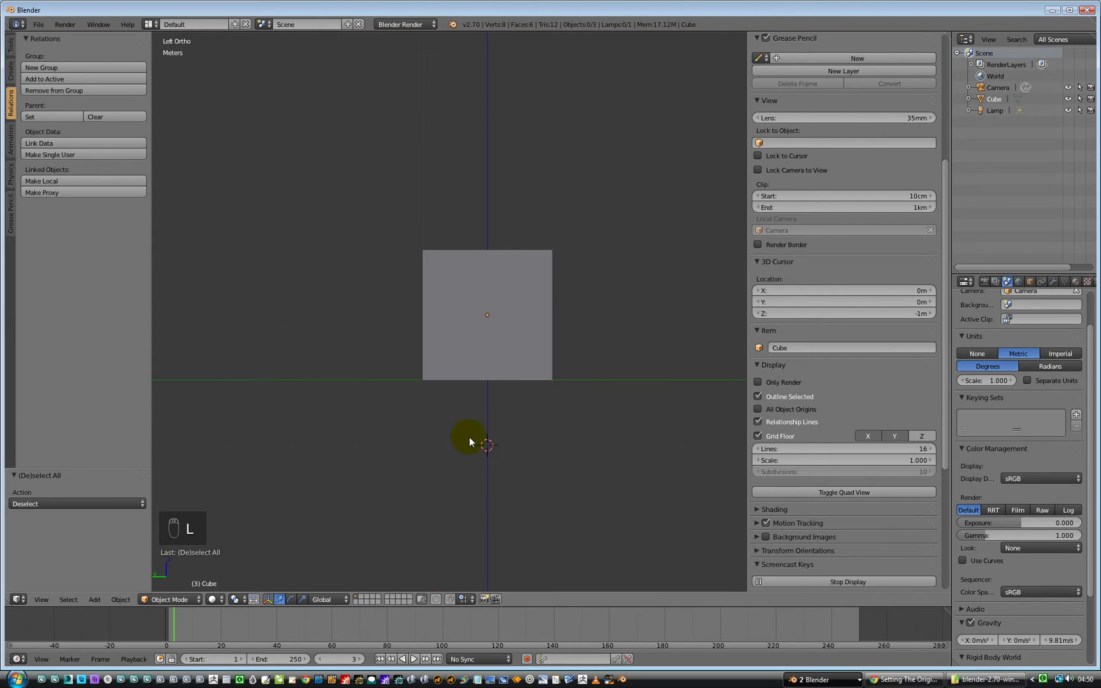
pyautogui.click(534, 431)
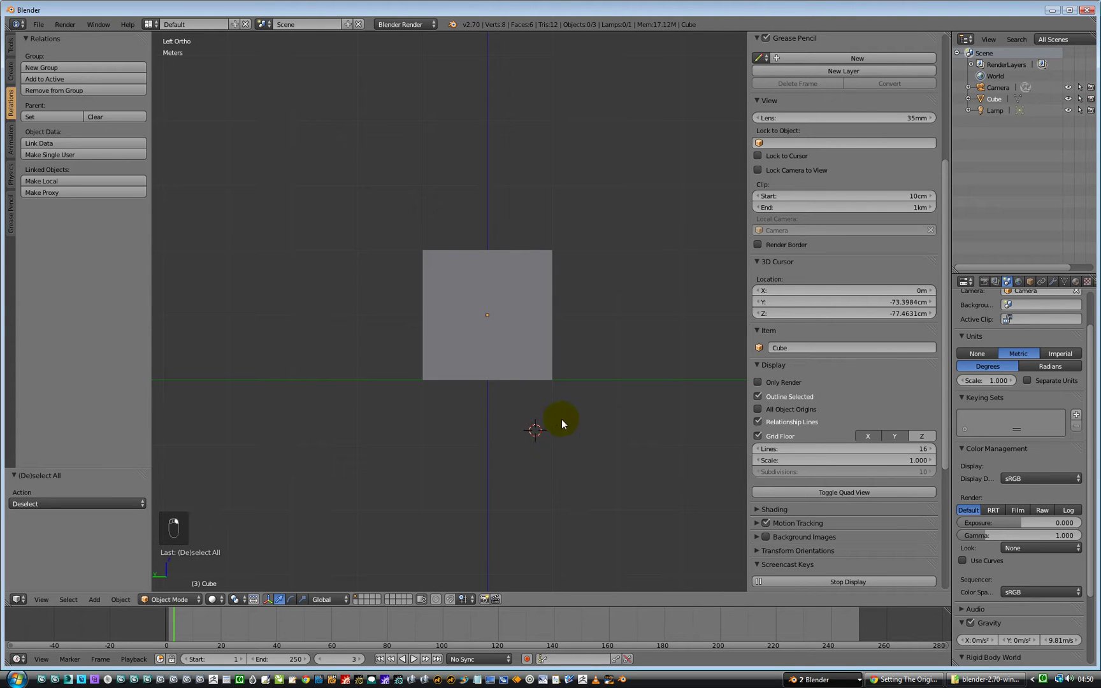
pyautogui.click(494, 417)
pyautogui.click(486, 436)
# Try several 3D cursor positions beside the cube before bringing it back below it
pyautogui.scroll(-6, 864, 461)
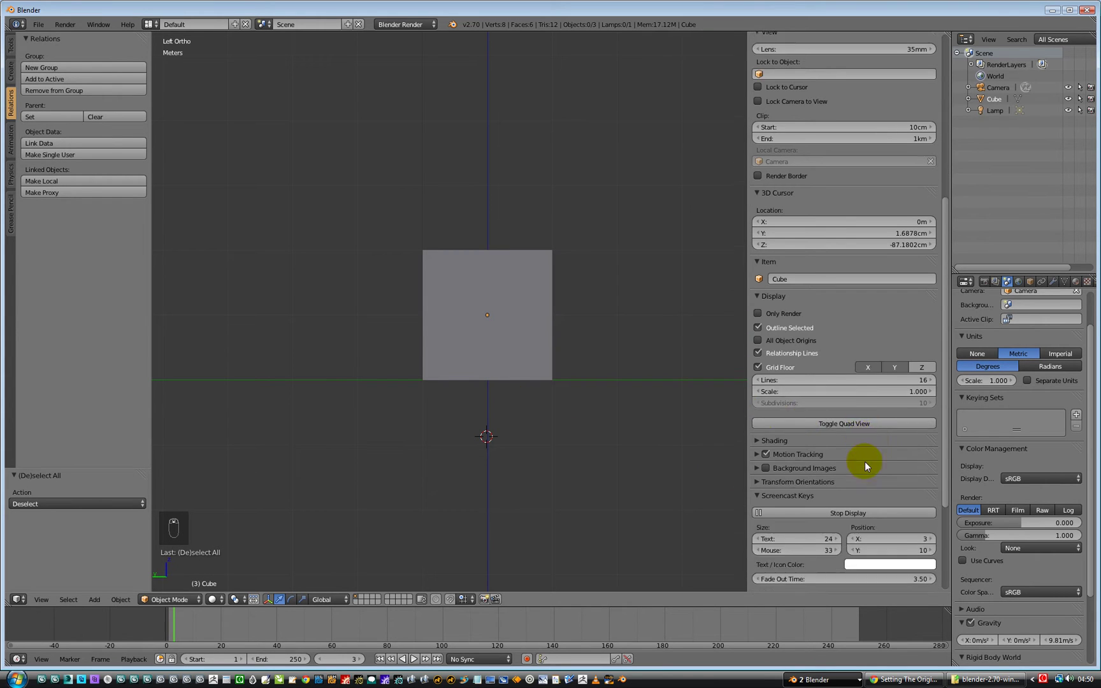
pyautogui.scroll(6, 864, 460)
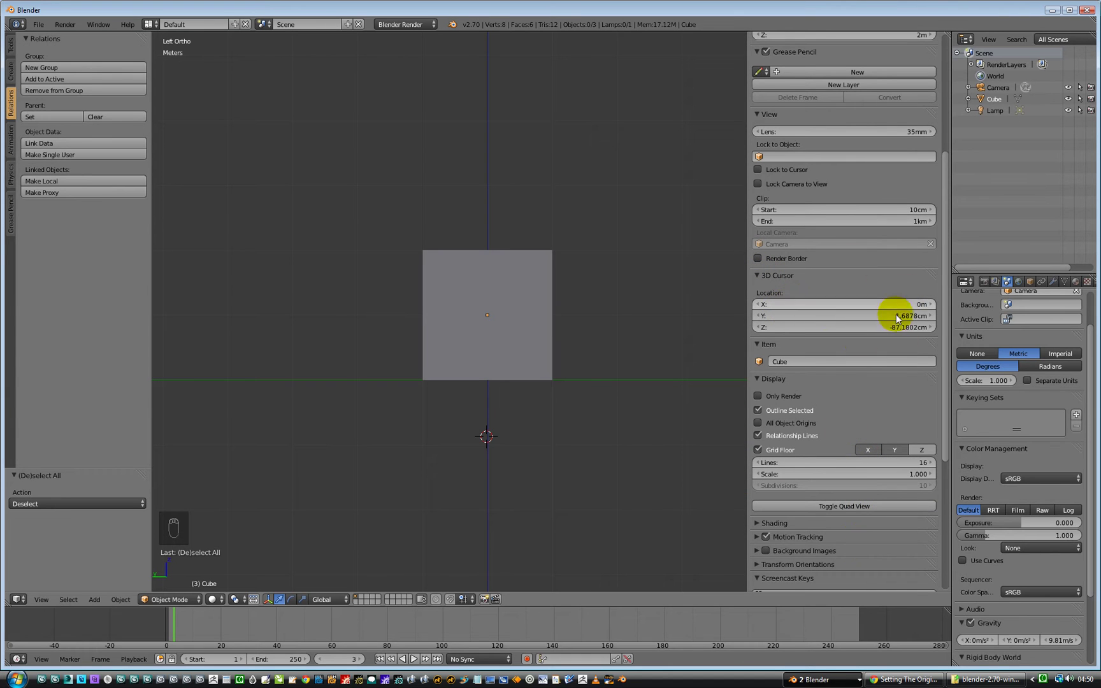
pyautogui.click(559, 401)
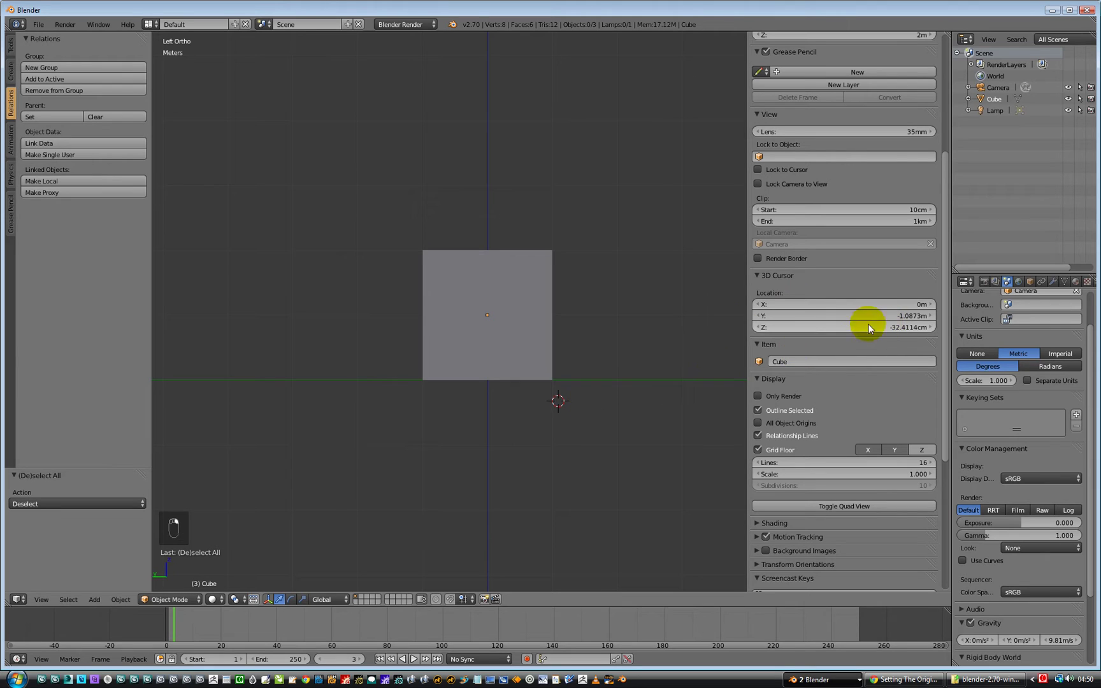
pyautogui.click(657, 317)
pyautogui.click(656, 264)
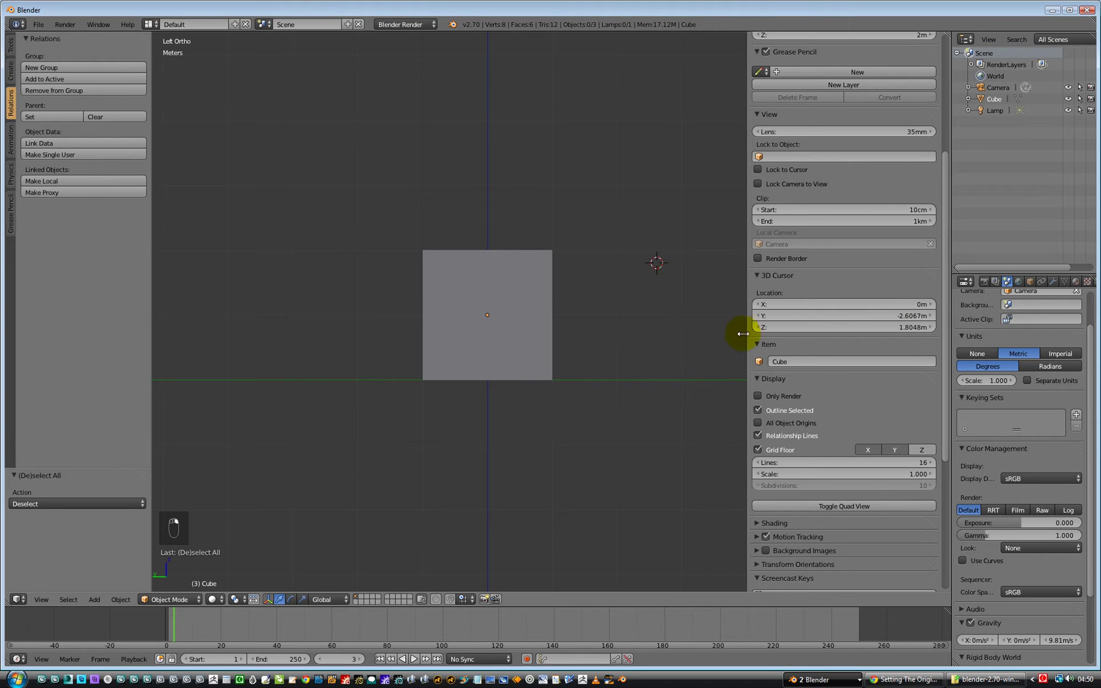
pyautogui.click(583, 396)
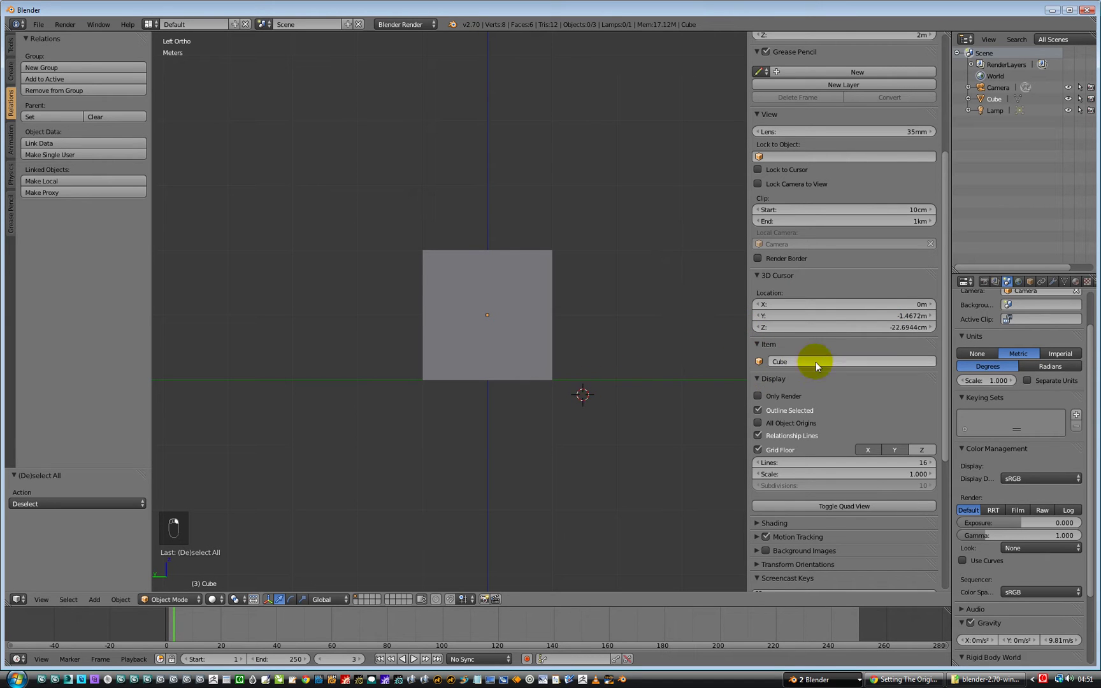
# Set the 3D cursor's Z and Y locations to 0, putting it at the world origin
pyautogui.click(892, 327)
pyautogui.write('0')
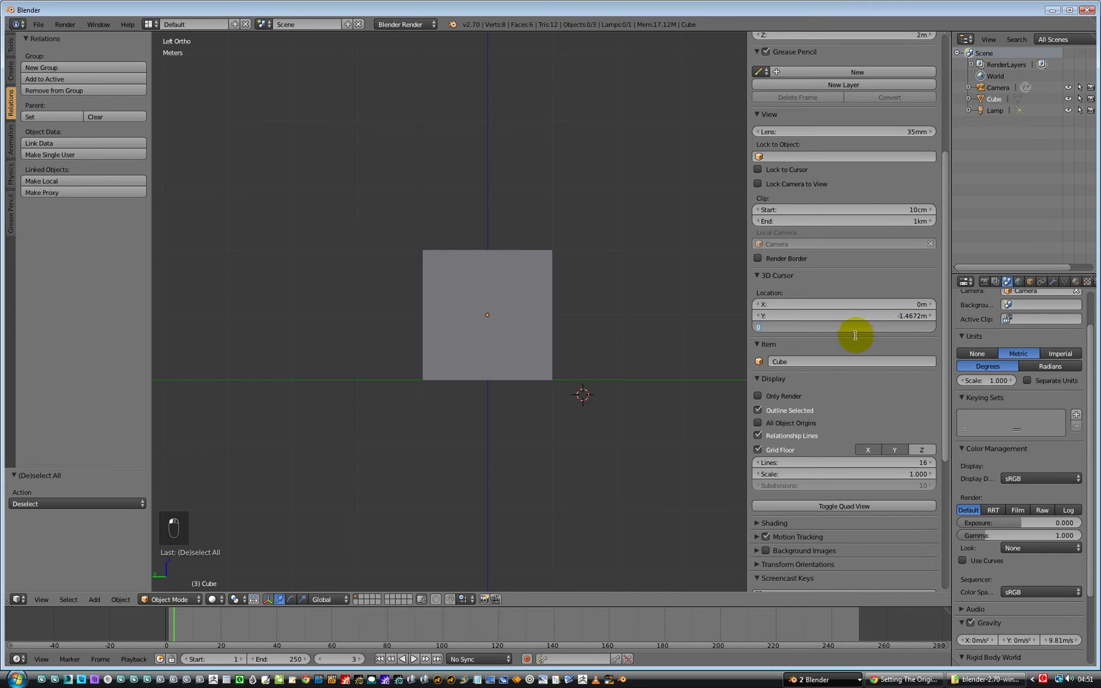
pyautogui.press('Return')
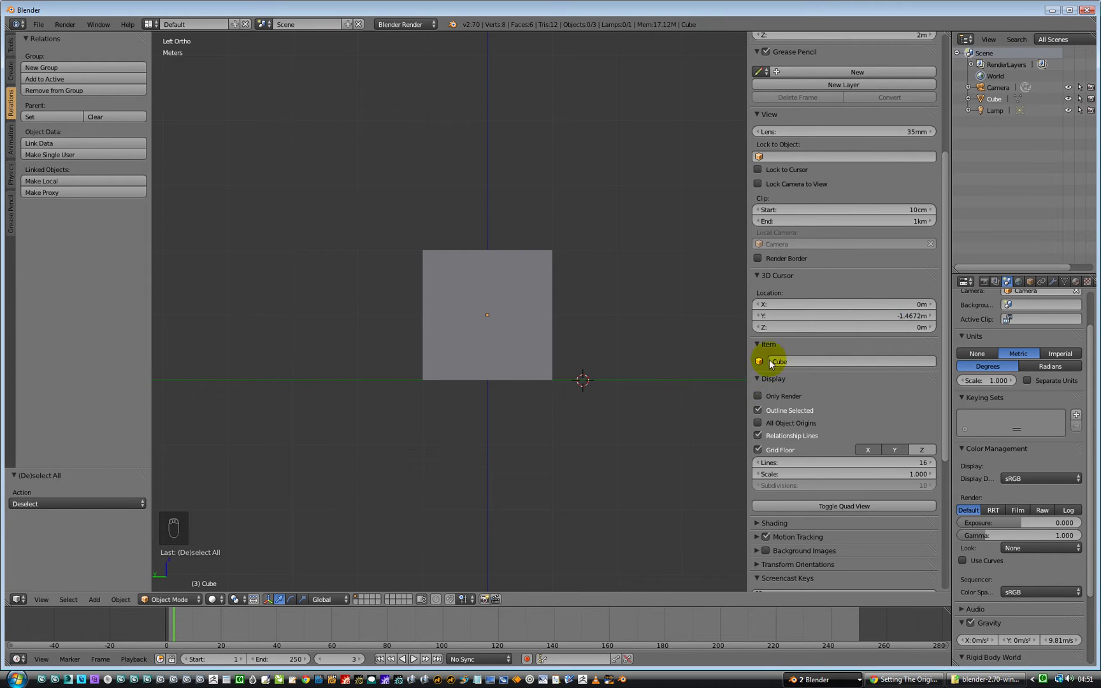
pyautogui.click(864, 316)
pyautogui.write('0')
pyautogui.press('Return')
# Select the cube and apply Object > Transform > Origin to 3D Cursor at the world origin
pyautogui.moveTo(455, 443); pyautogui.dragTo(437, 415, button='middle')
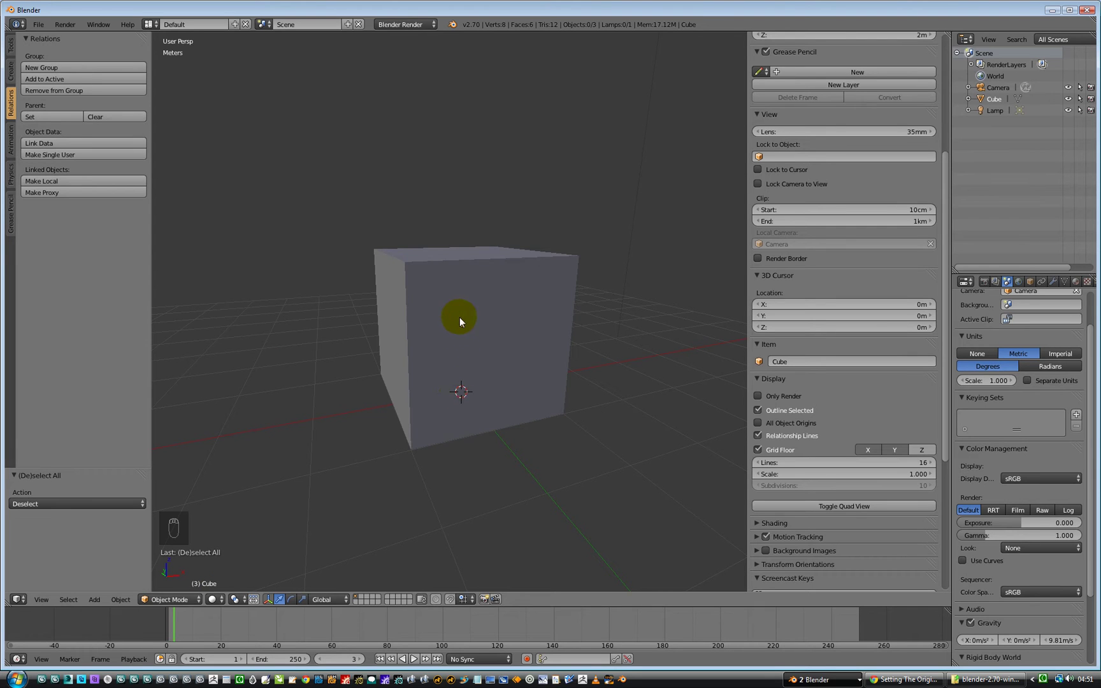
pyautogui.click(120, 600)
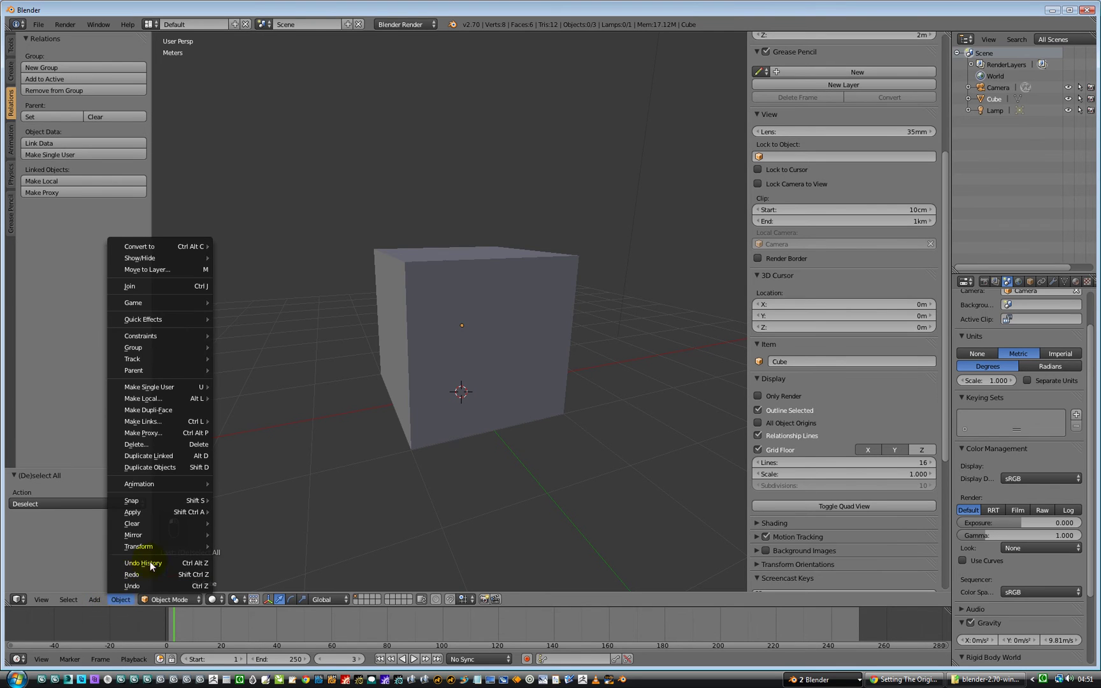
pyautogui.moveTo(158, 551)
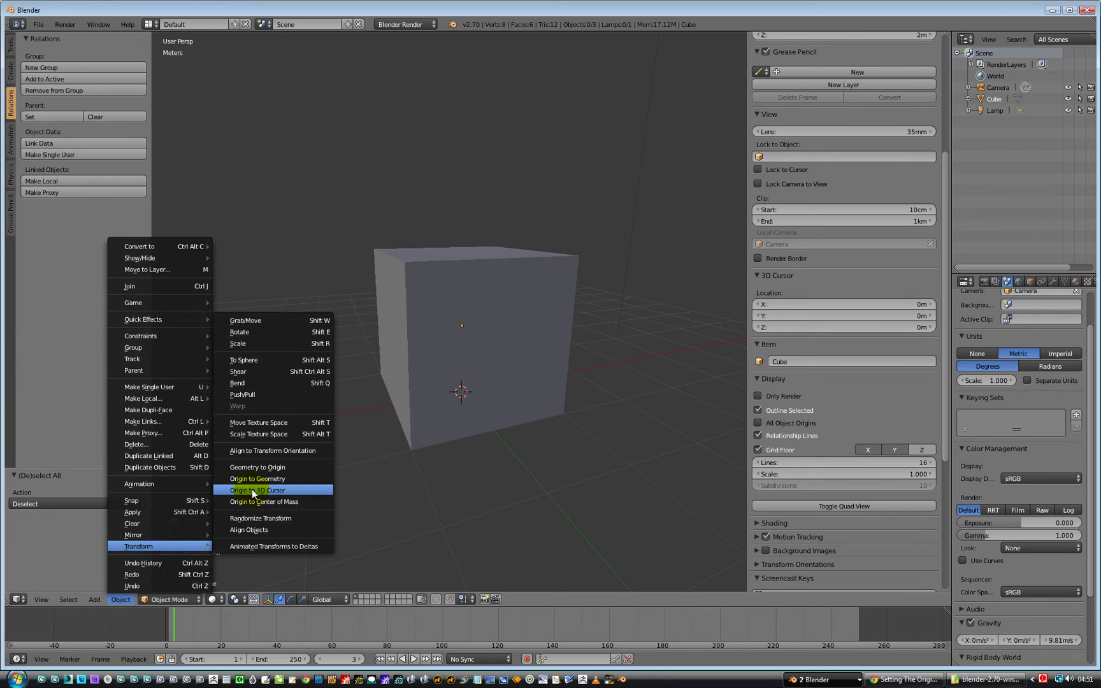
pyautogui.click(253, 490)
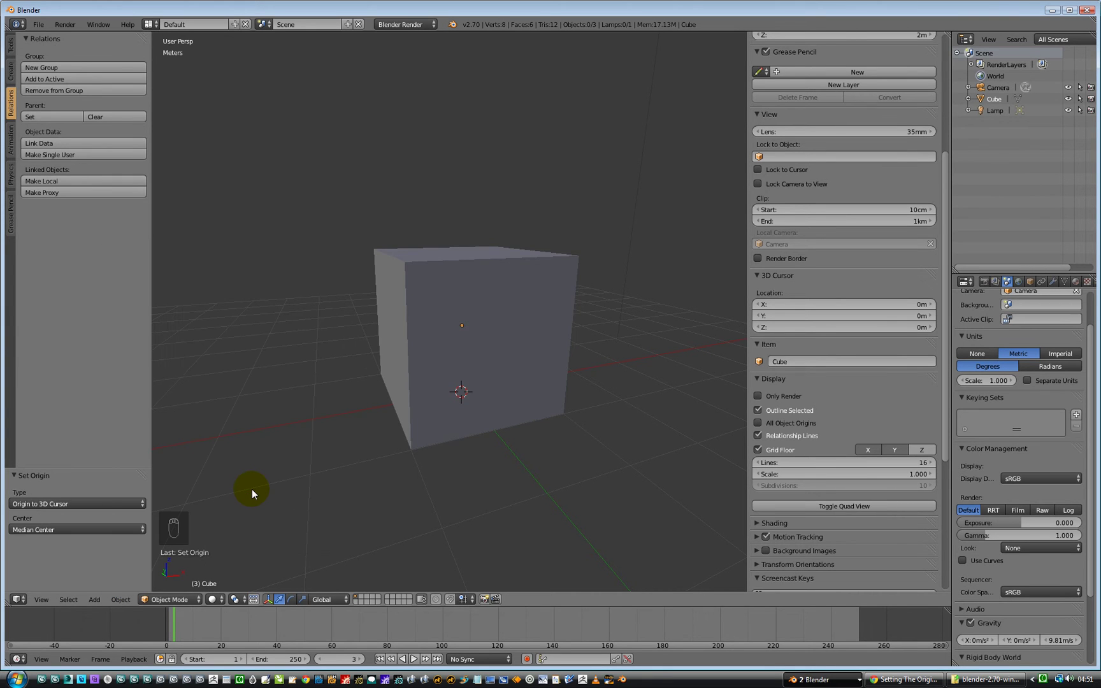
pyautogui.rightClick(446, 307)
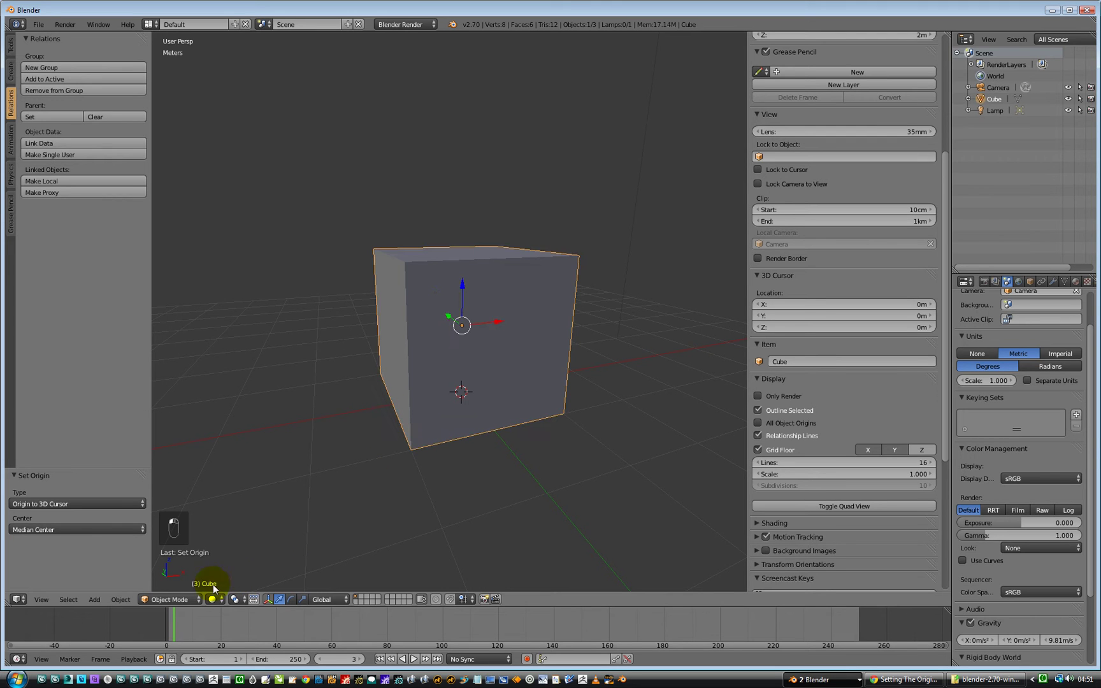
pyautogui.click(121, 598)
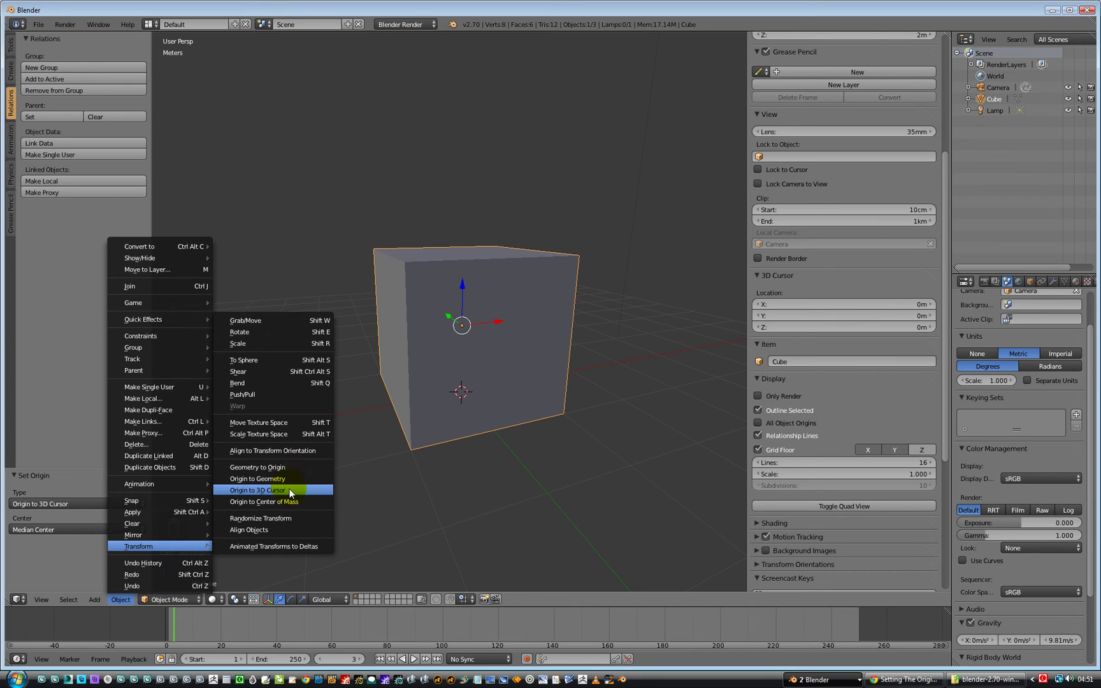
pyautogui.click(290, 491)
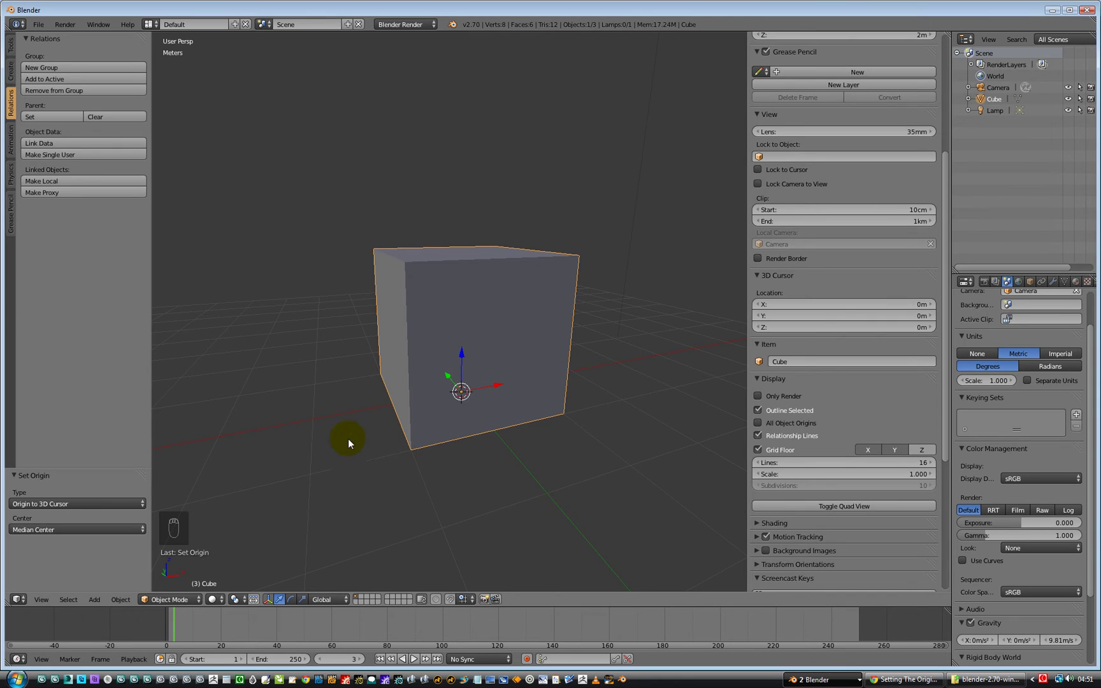
# Rotate the cube with the E rotation manipulator, then undo it to restore it upright
pyautogui.moveTo(348, 440); pyautogui.dragTo(391, 403, button='middle')
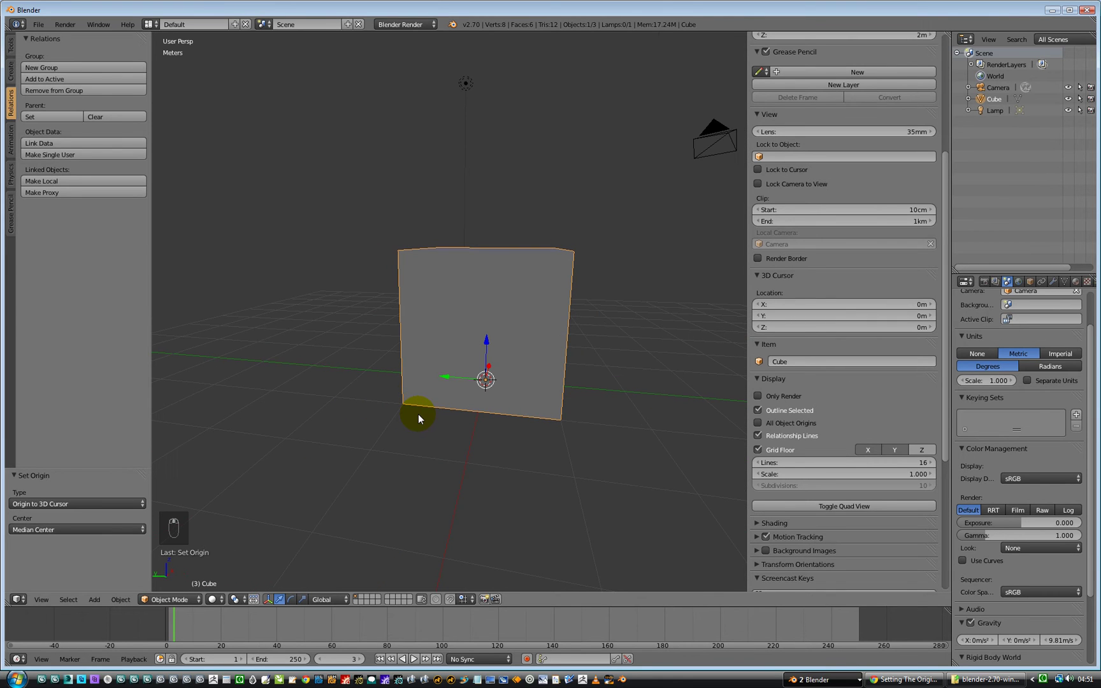
pyautogui.press('e')
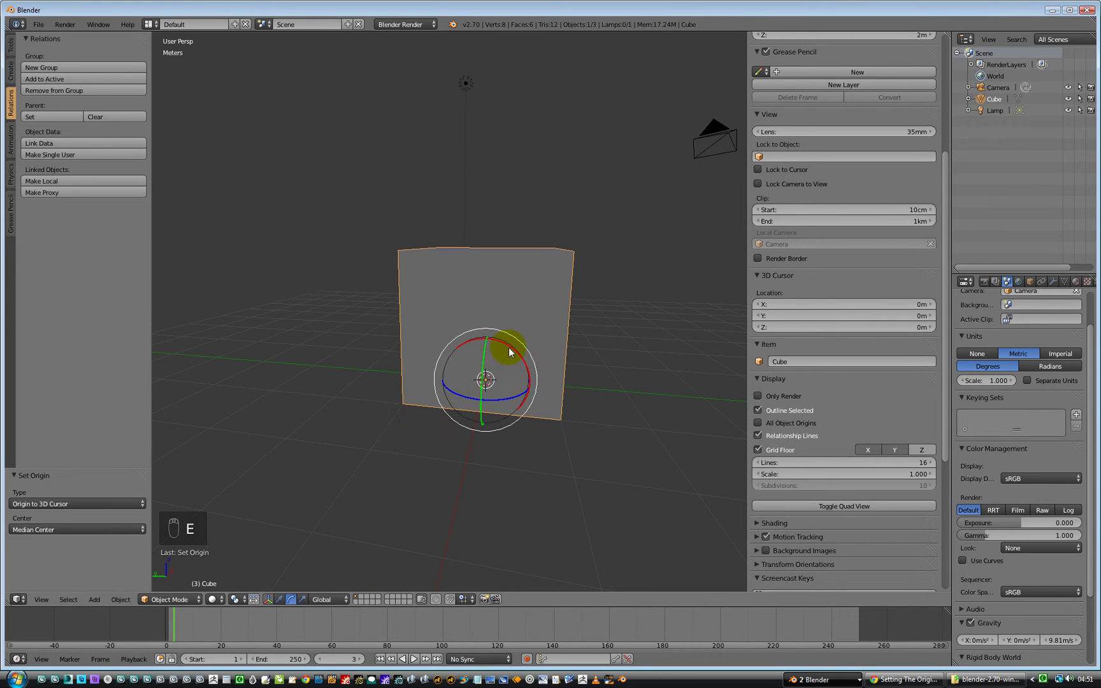
pyautogui.moveTo(510, 352)
pyautogui.mouseDown()
pyautogui.moveTo(494, 336)
pyautogui.moveTo(568, 354)
pyautogui.moveTo(427, 337)
pyautogui.moveTo(345, 362)
pyautogui.moveTo(458, 311)
pyautogui.moveTo(651, 332)
pyautogui.moveTo(376, 339)
pyautogui.moveTo(509, 313)
pyautogui.moveTo(679, 375)
pyautogui.moveTo(456, 354)
pyautogui.moveTo(512, 358)
pyautogui.mouseUp()
pyautogui.moveTo(511, 358); pyautogui.dragTo(444, 342, button='middle')
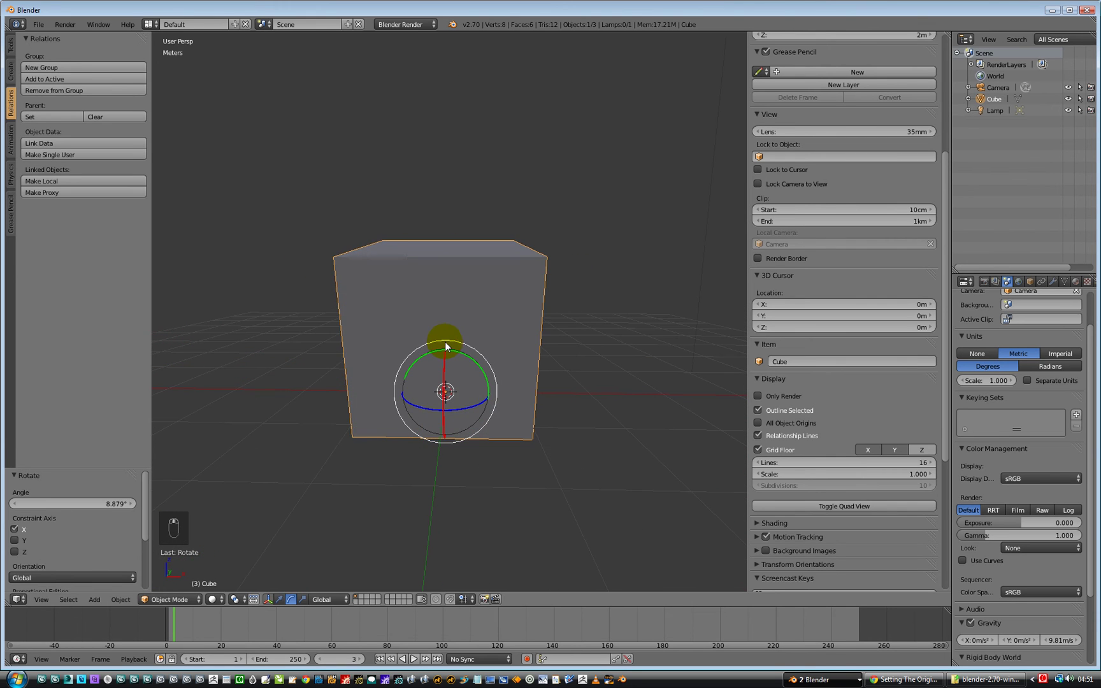
pyautogui.hotkey('ctrl', 'z')
pyautogui.moveTo(347, 370); pyautogui.dragTo(414, 349, button='middle')
pyautogui.scroll(3, 416, 354)
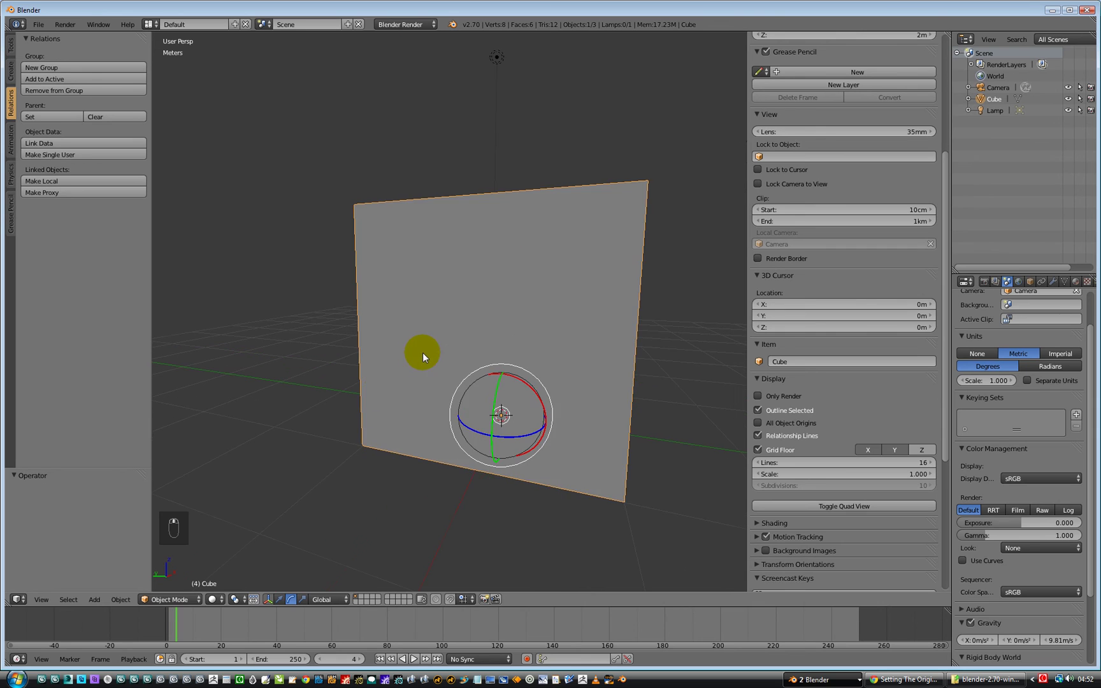
pyautogui.moveTo(507, 346); pyautogui.dragTo(471, 318, button='middle')
pyautogui.scroll(-3, 472, 359)
pyautogui.press('Left')
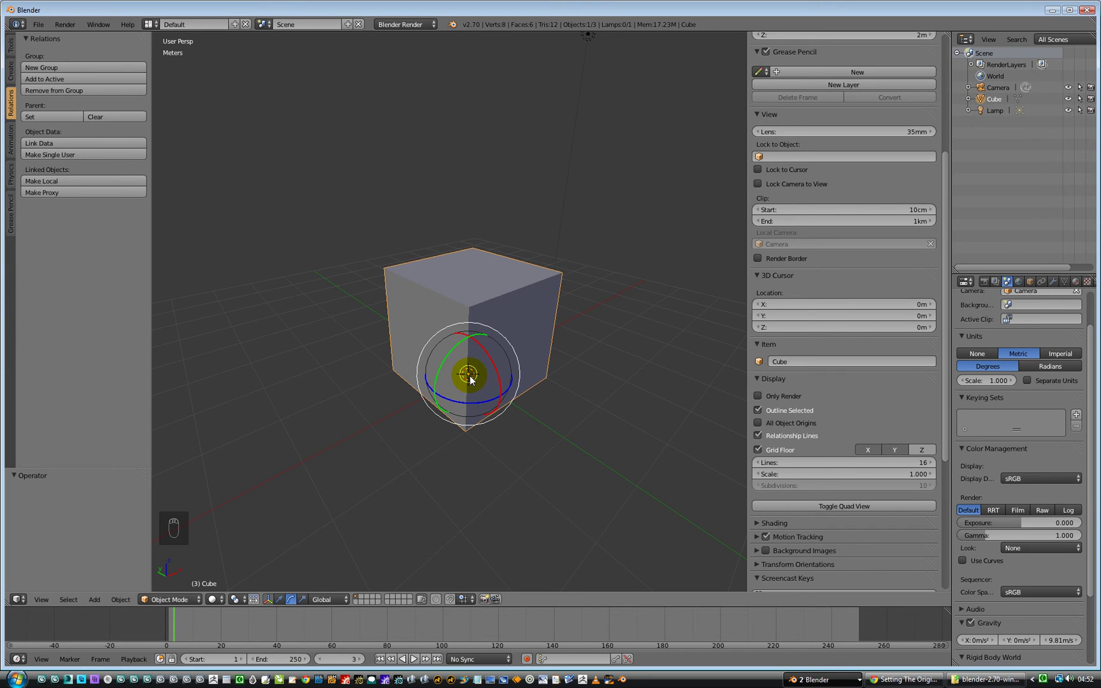
# In front ortho view, put the 3D cursor on the cube's bottom corner (X 1.0051 m, Y -1 m), then check it in left view
pyautogui.click(549, 377)
pyautogui.moveTo(541, 392); pyautogui.dragTo(497, 371, button='middle')
pyautogui.scroll(7, 496, 371)
pyautogui.scroll(-4, 494, 373)
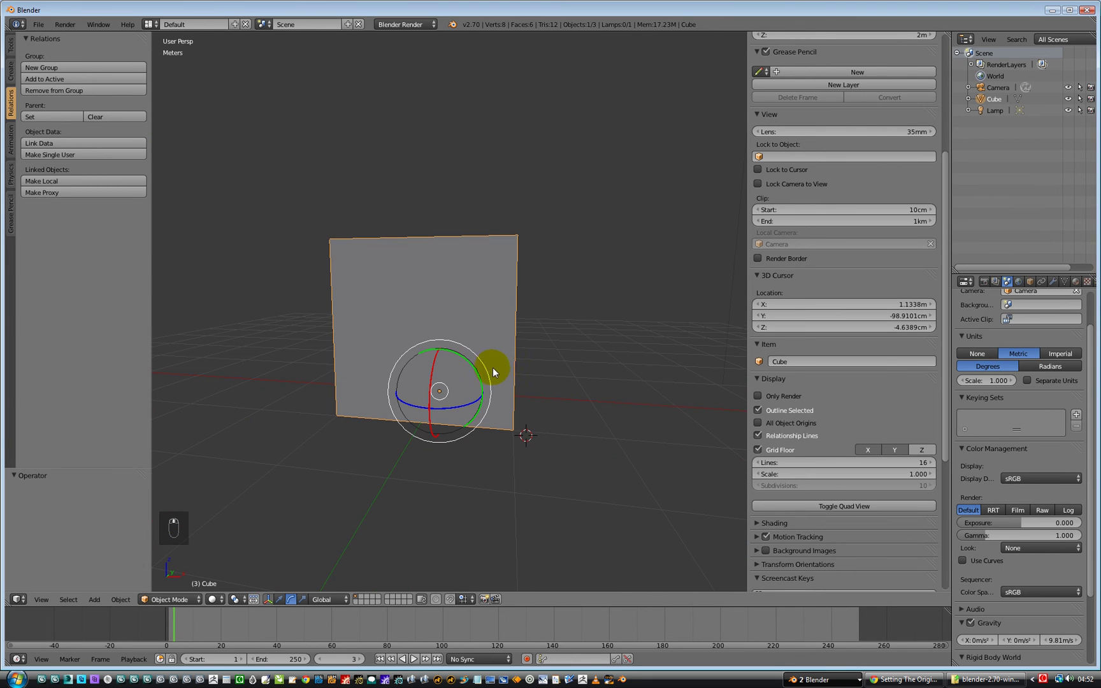
pyautogui.press('f')
pyautogui.scroll(5, 534, 383)
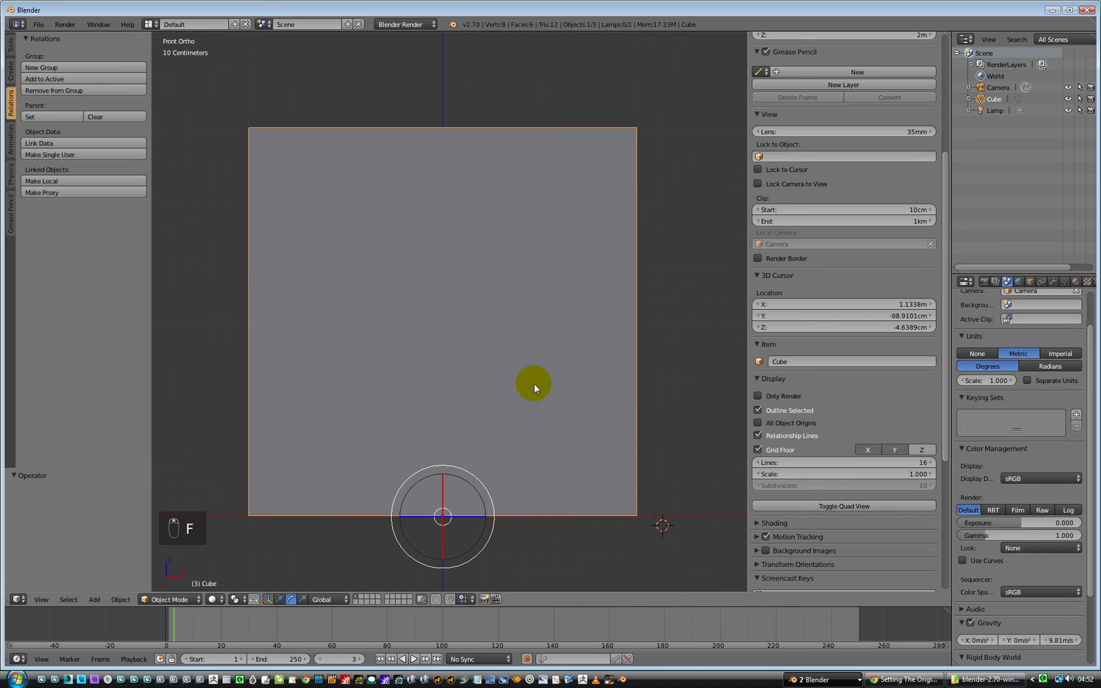
pyautogui.click(638, 516)
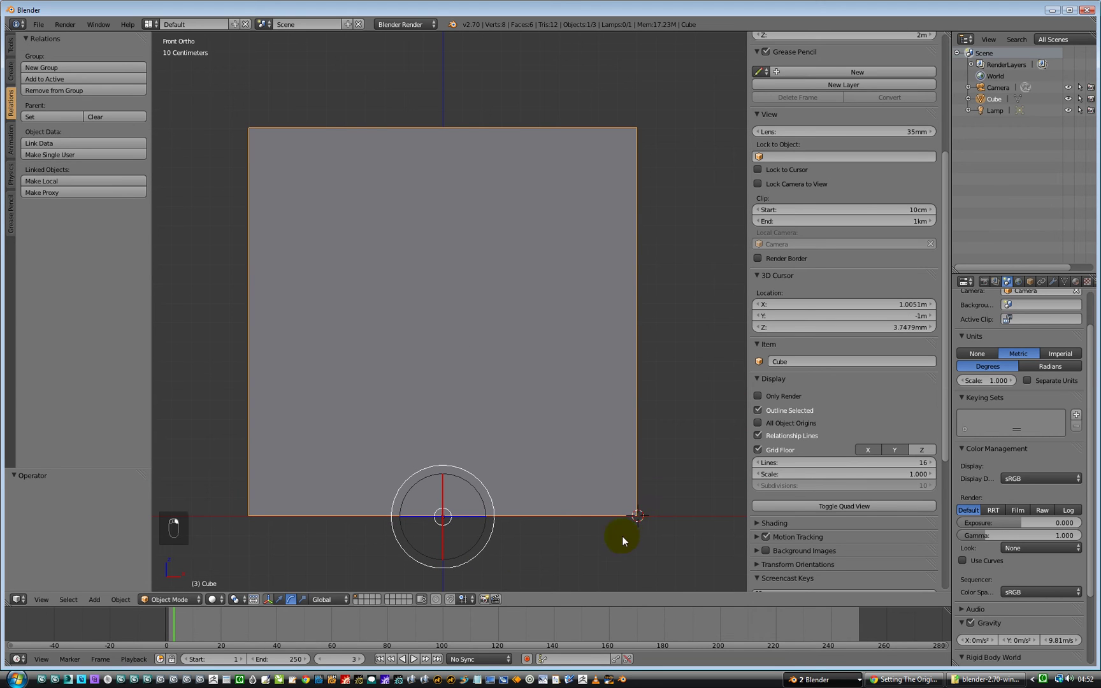
pyautogui.press('l')
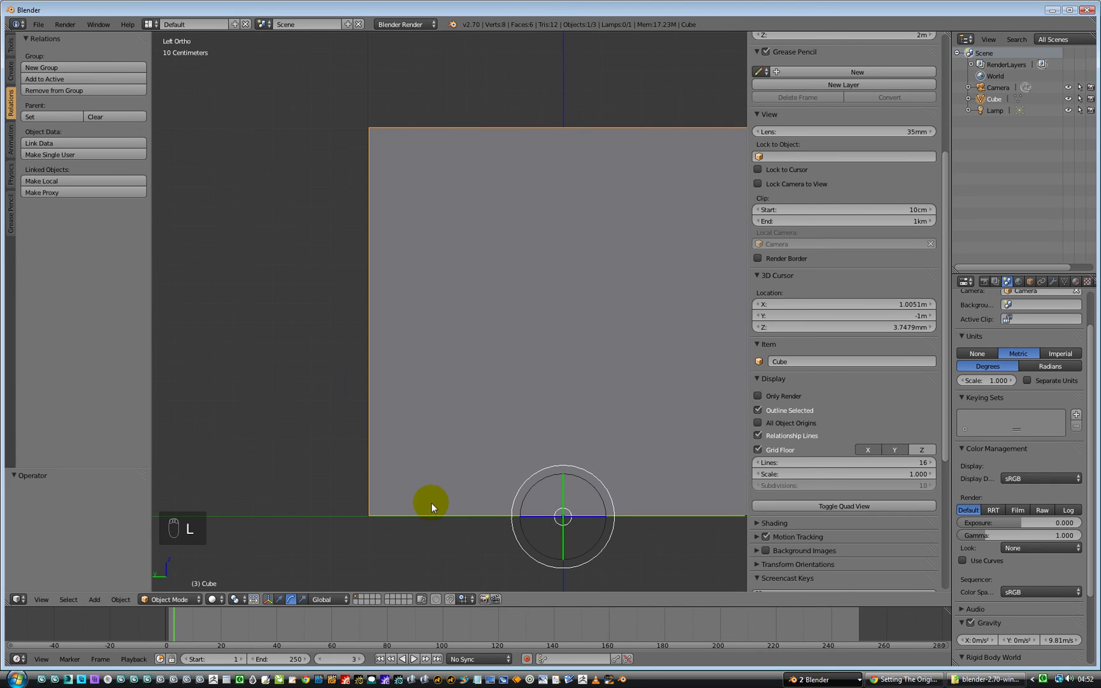
pyautogui.keyDown('shift'); pyautogui.moveTo(611, 405); pyautogui.dragTo(485, 318, button='middle'); pyautogui.keyUp('shift')
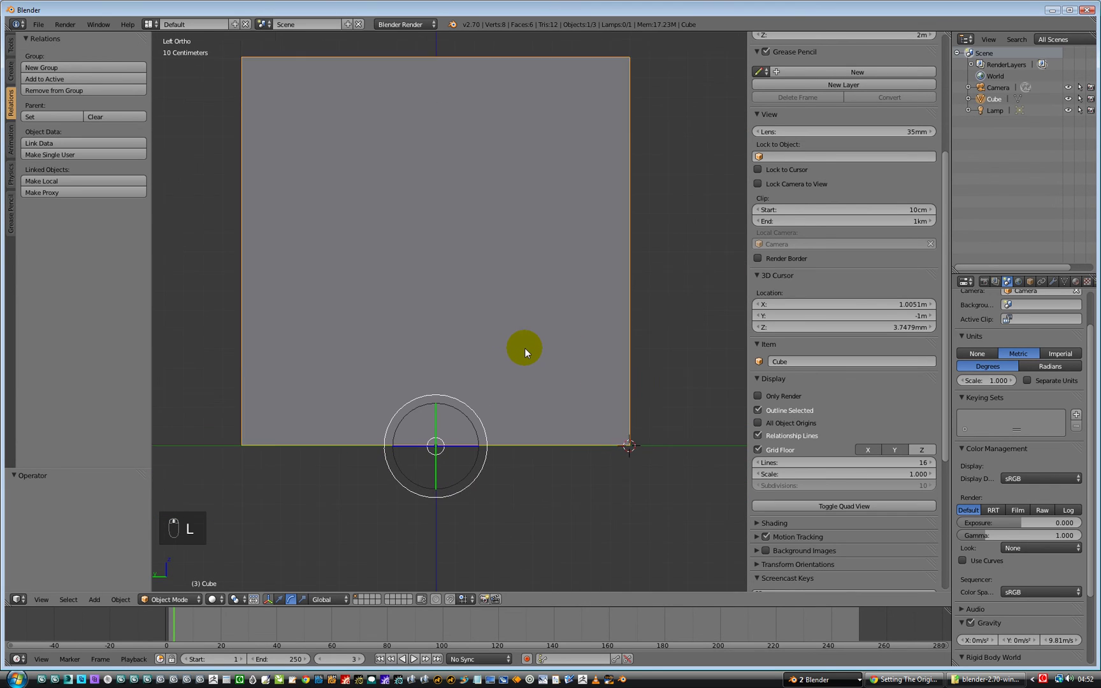
pyautogui.scroll(-1, 525, 348)
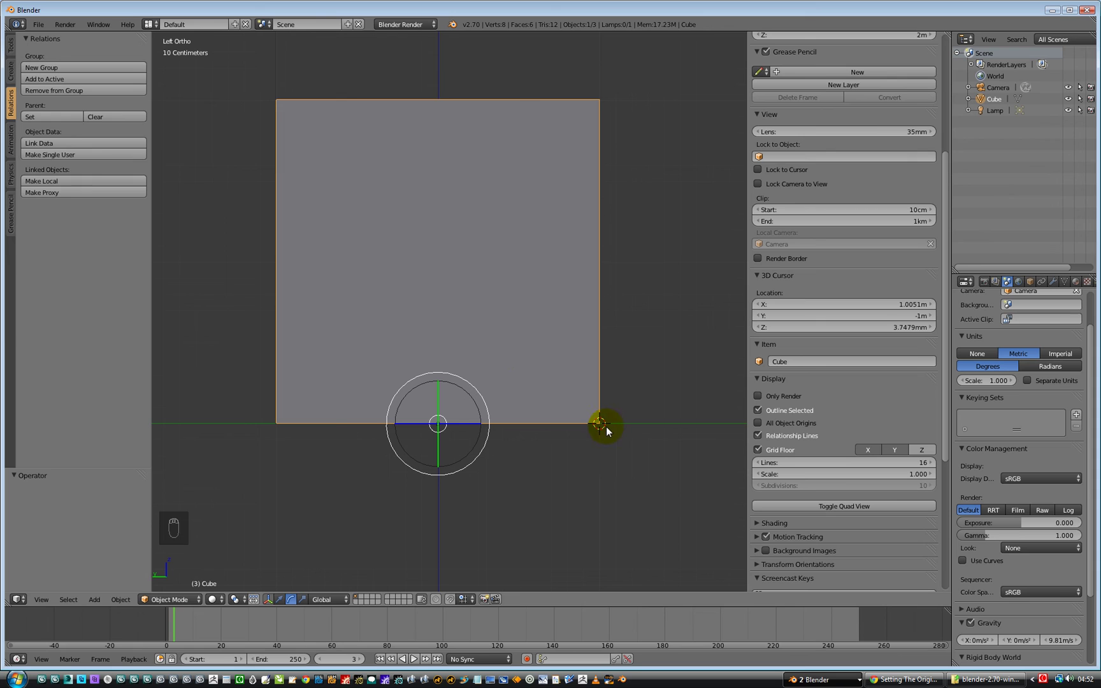
# Set the cube's origin to the 3D cursor at its bottom corner
pyautogui.click(116, 597)
pyautogui.moveTo(174, 546)
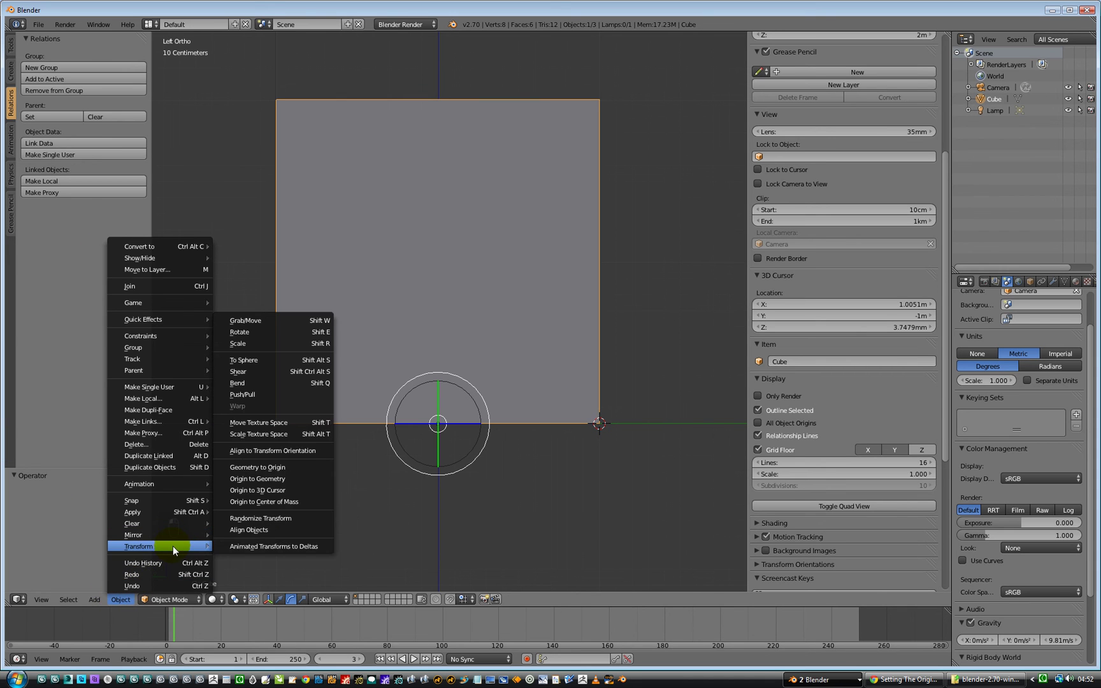
pyautogui.click(273, 495)
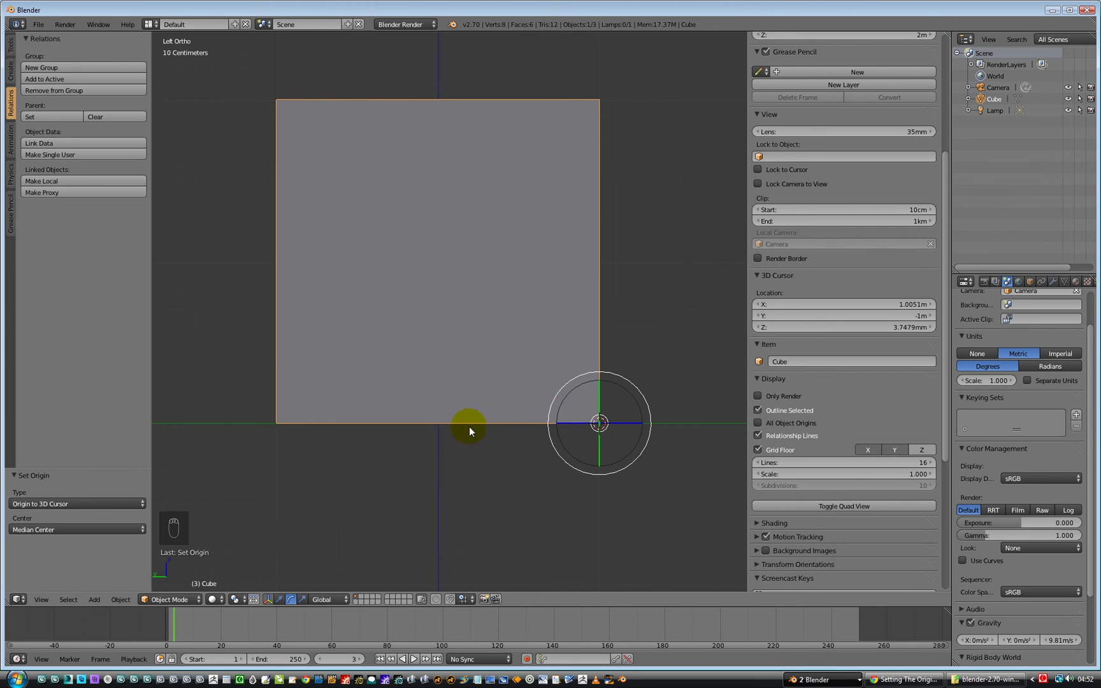
# Test-rotate the cube about its new corner origin, then undo the rotation
pyautogui.moveTo(537, 378); pyautogui.dragTo(520, 351, button='middle')
pyautogui.scroll(-4, 521, 347)
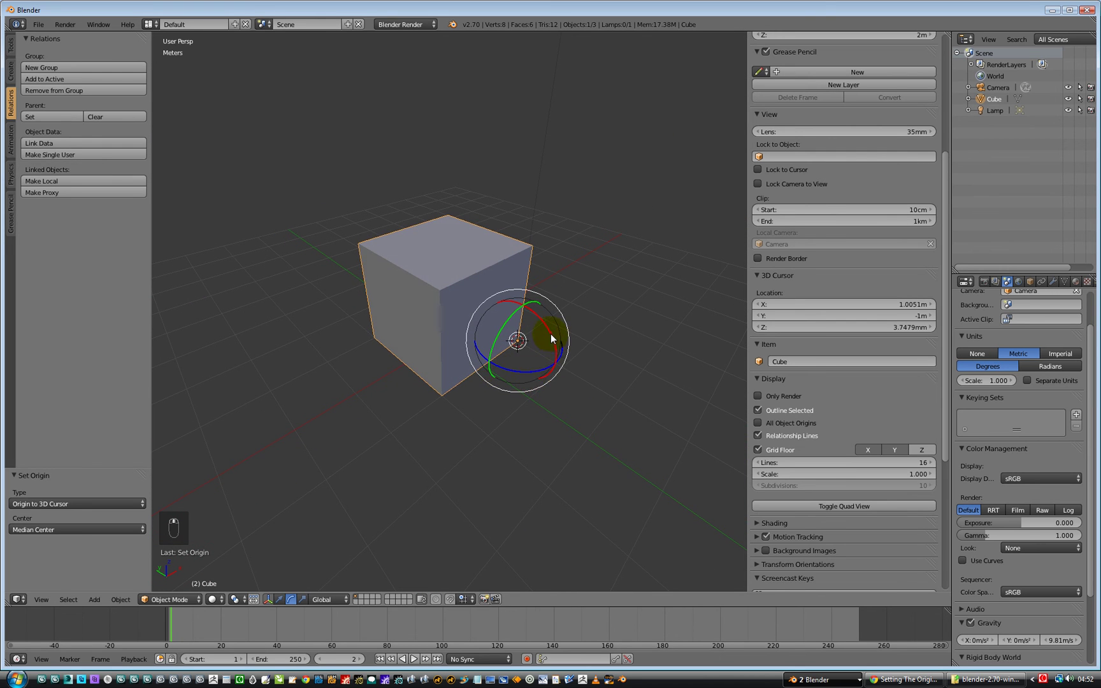
pyautogui.moveTo(552, 334)
pyautogui.mouseDown()
pyautogui.moveTo(561, 358)
pyautogui.moveTo(537, 327)
pyautogui.moveTo(542, 337)
pyautogui.moveTo(502, 343)
pyautogui.moveTo(511, 309)
pyautogui.moveTo(497, 356)
pyautogui.moveTo(516, 321)
pyautogui.moveTo(505, 344)
pyautogui.moveTo(523, 324)
pyautogui.moveTo(534, 341)
pyautogui.mouseUp()
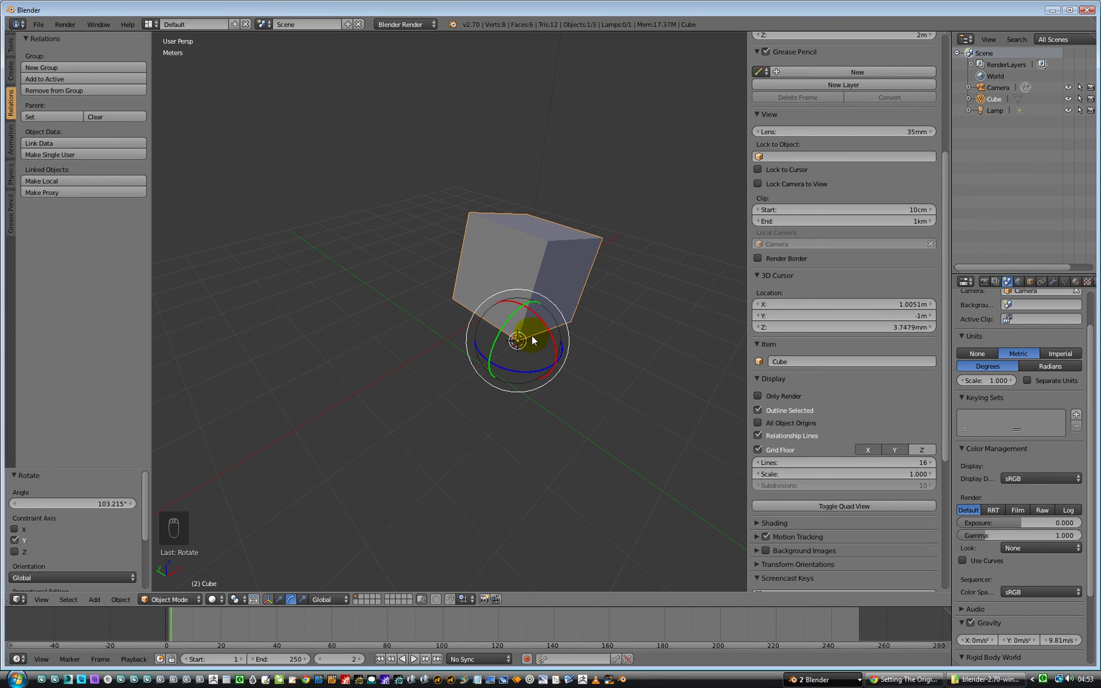
pyautogui.hotkey('ctrl', 'z')
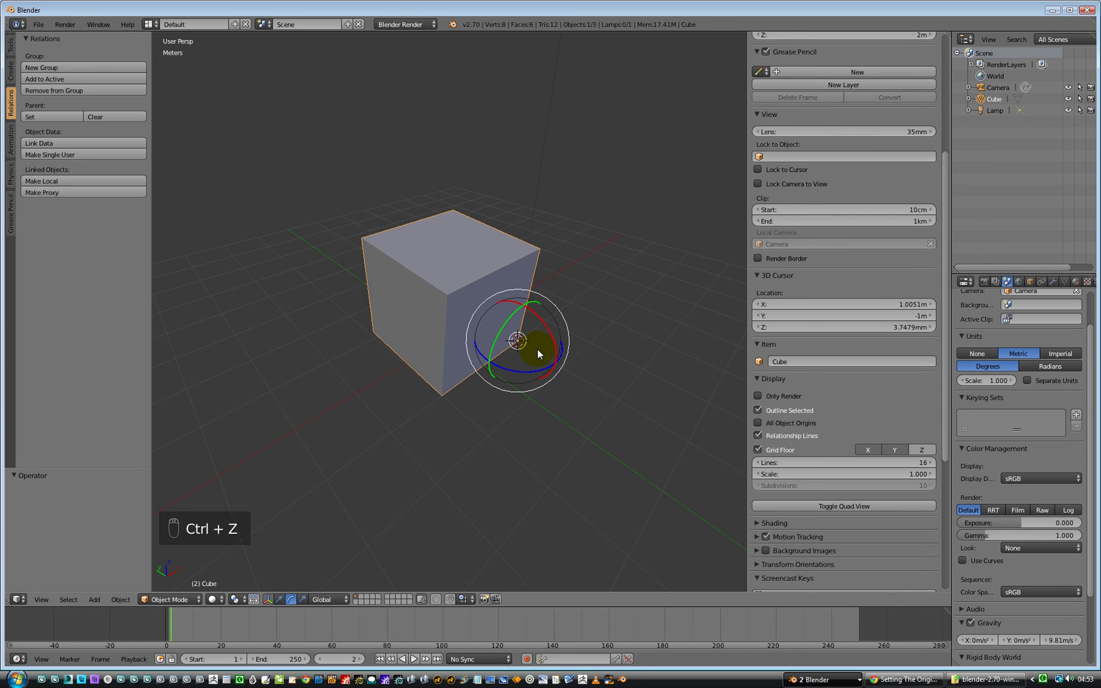
pyautogui.moveTo(510, 362); pyautogui.dragTo(580, 322, button='middle')
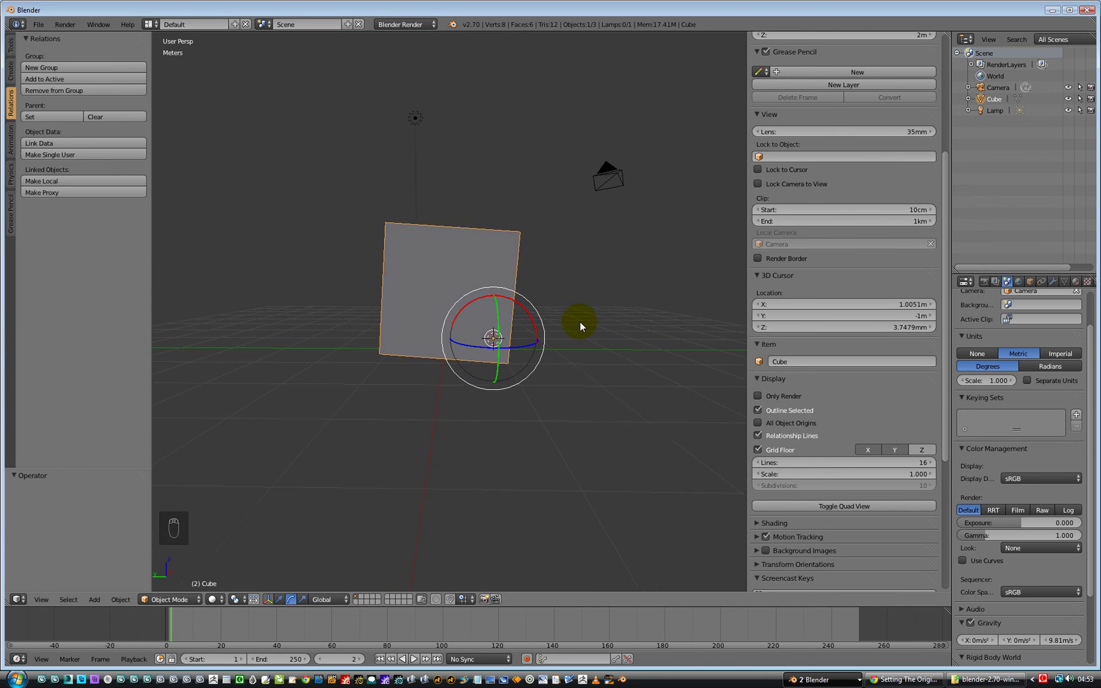
pyautogui.hotkey('ctrl', 'z')
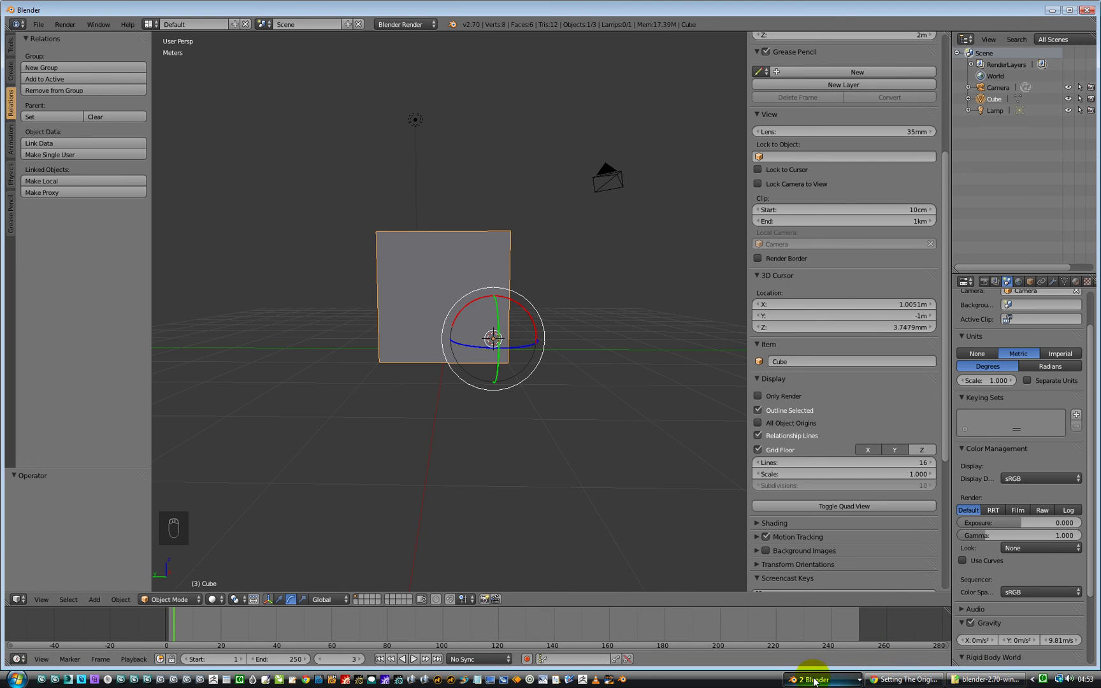
pyautogui.click(1042, 680)
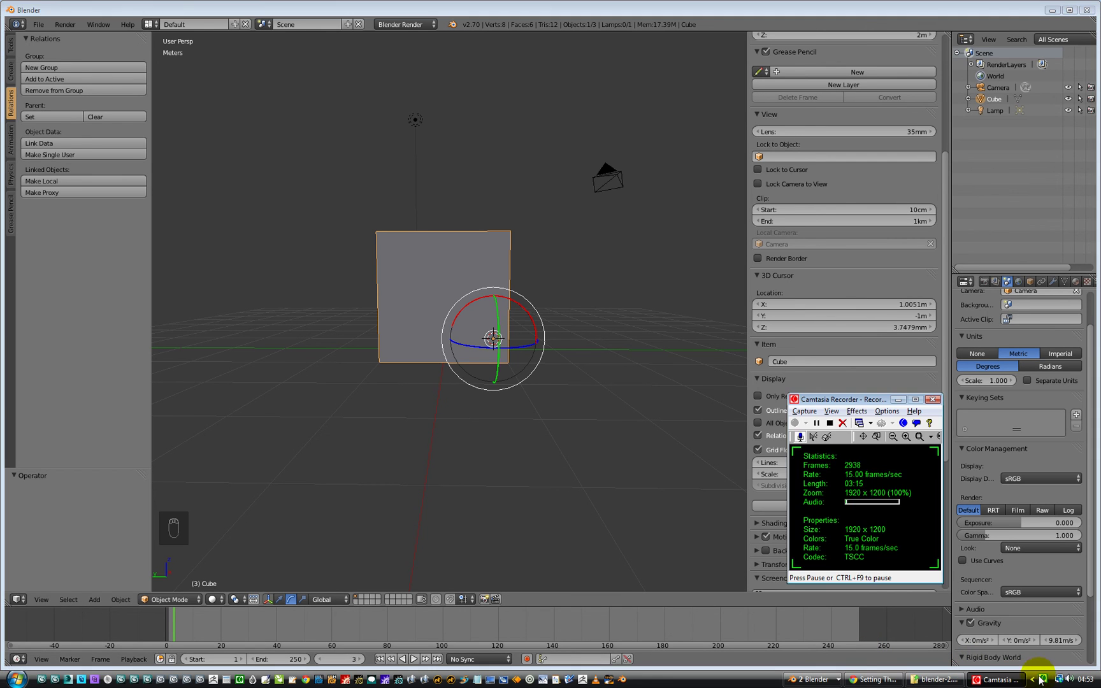